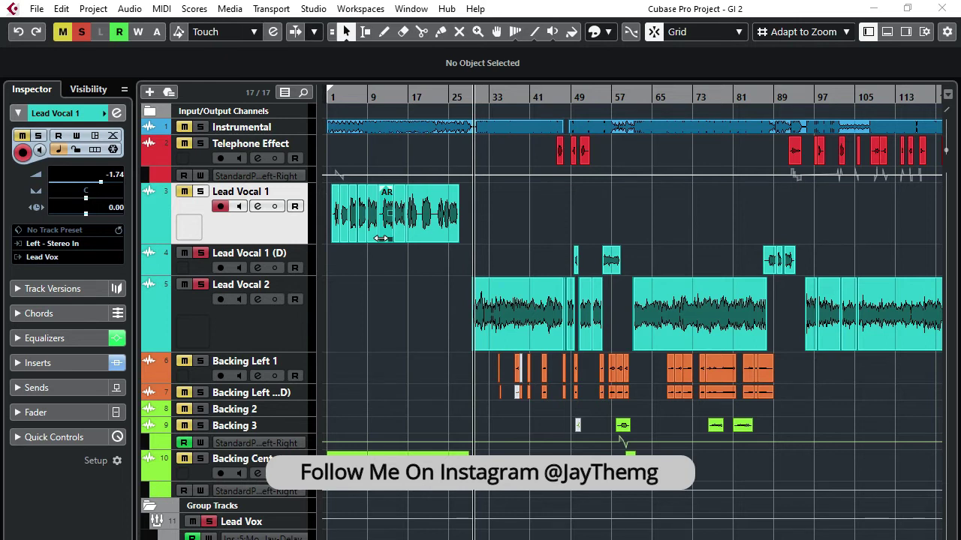
Place the playhead near bar 37, zoom in on the timeline, and open the Pool window
{"action": "left_click", "coordinate": [518, 96]}
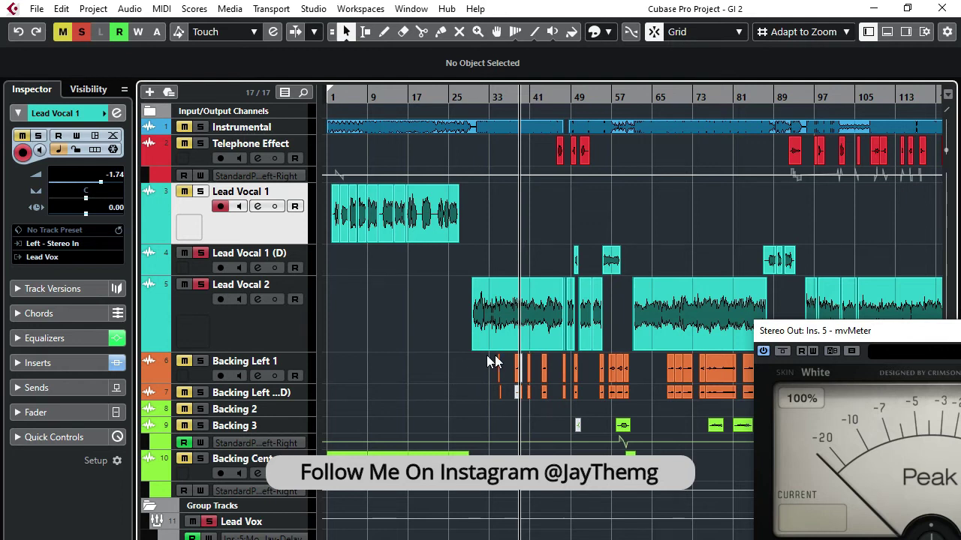
{"action": "scroll", "coordinate": [495, 355], "scroll_direction": "up", "scroll_amount": 6}
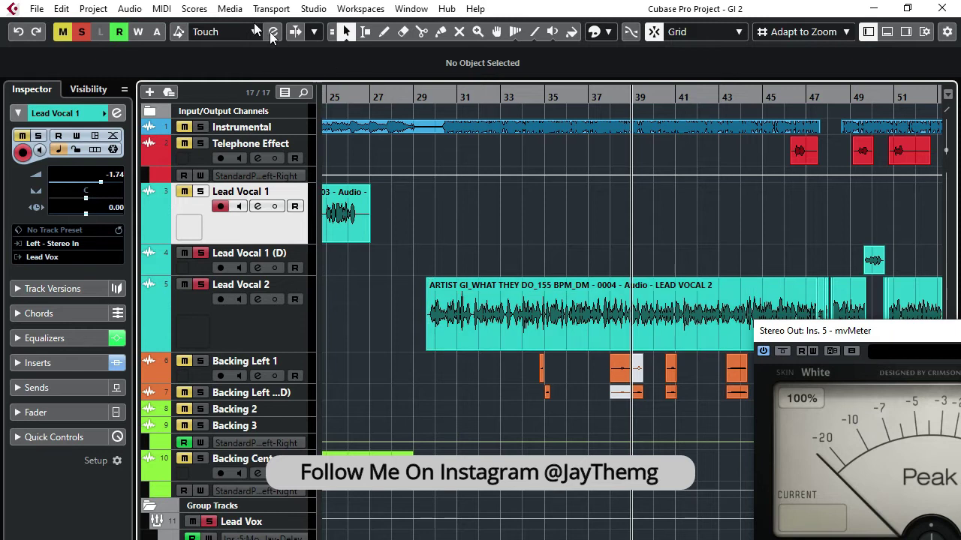
{"action": "left_click", "coordinate": [235, 25]}
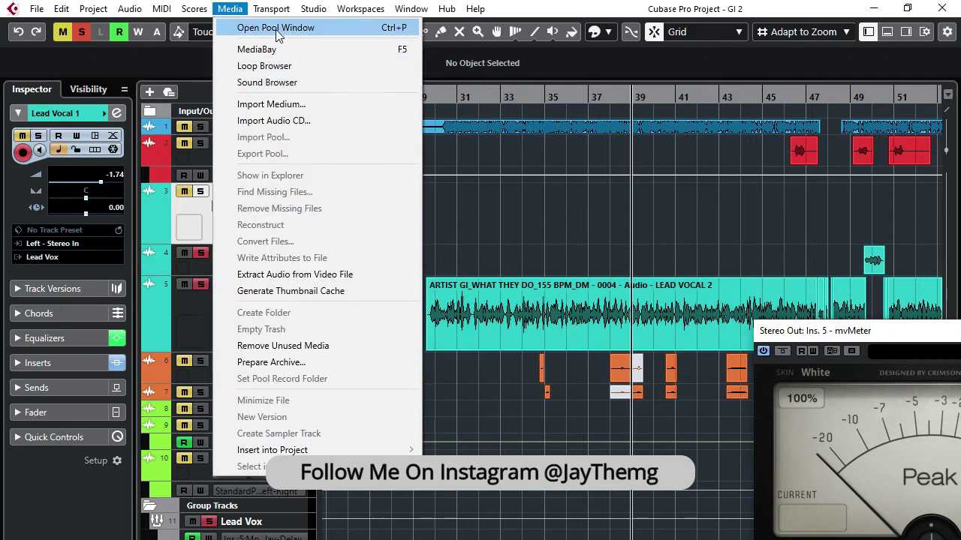
{"action": "left_click", "coordinate": [275, 30]}
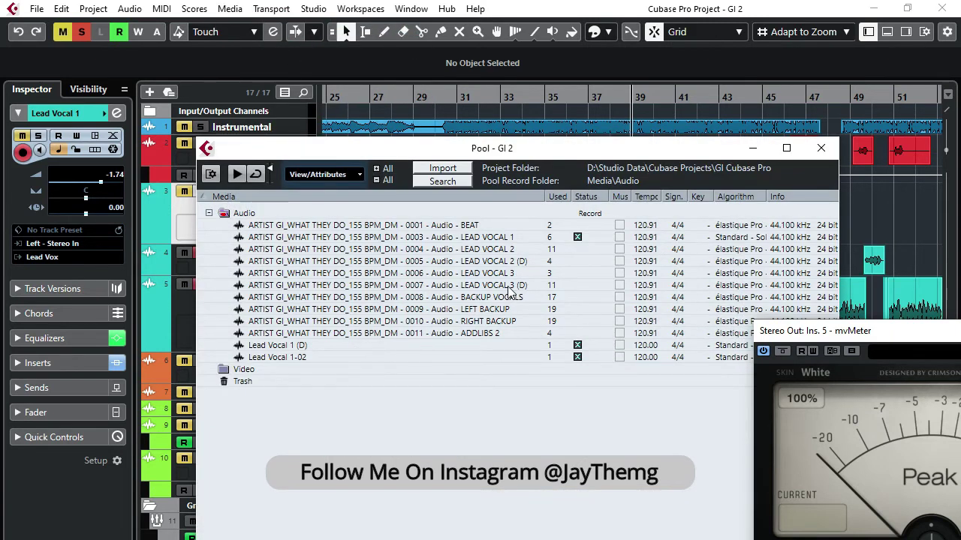
Convert the LEAD VOCAL 2 file to Stereo Interleaved channels, then close the Pool
{"action": "left_click", "coordinate": [502, 250]}
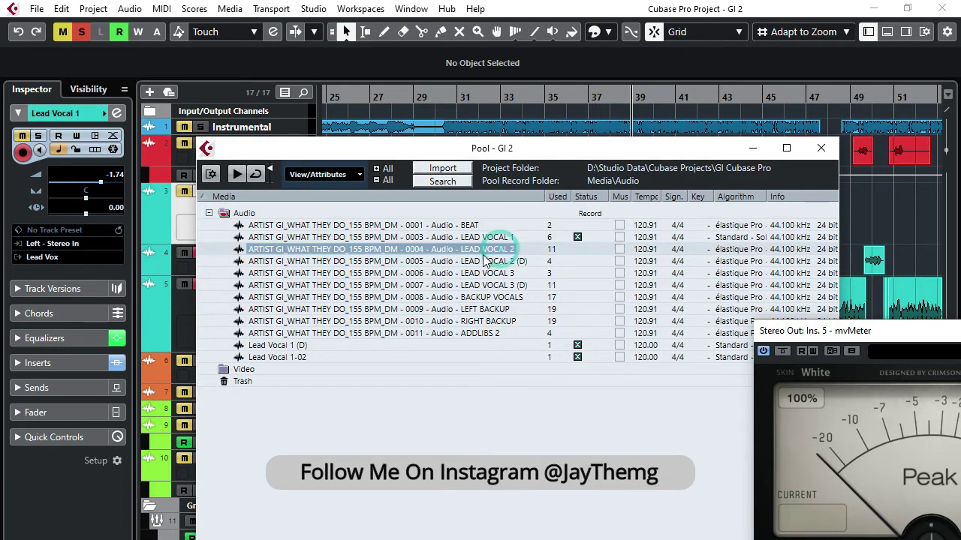
{"action": "right_click", "coordinate": [364, 251]}
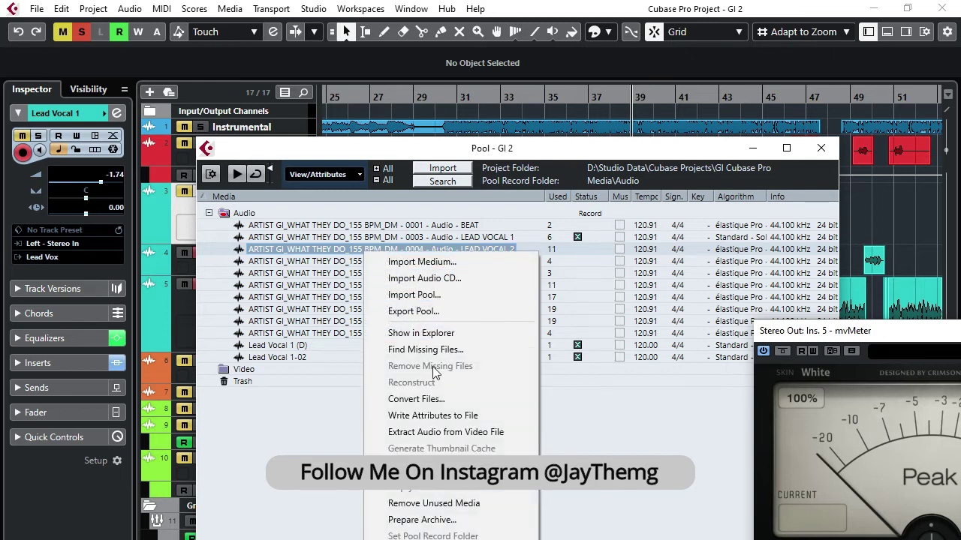
{"action": "left_click", "coordinate": [425, 399]}
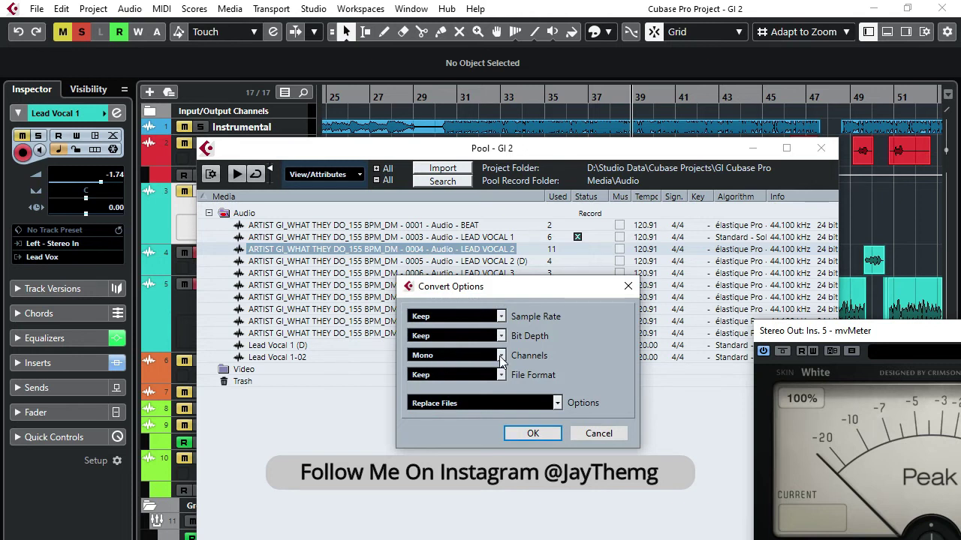
{"action": "left_click", "coordinate": [500, 356]}
{"action": "left_click", "coordinate": [461, 406]}
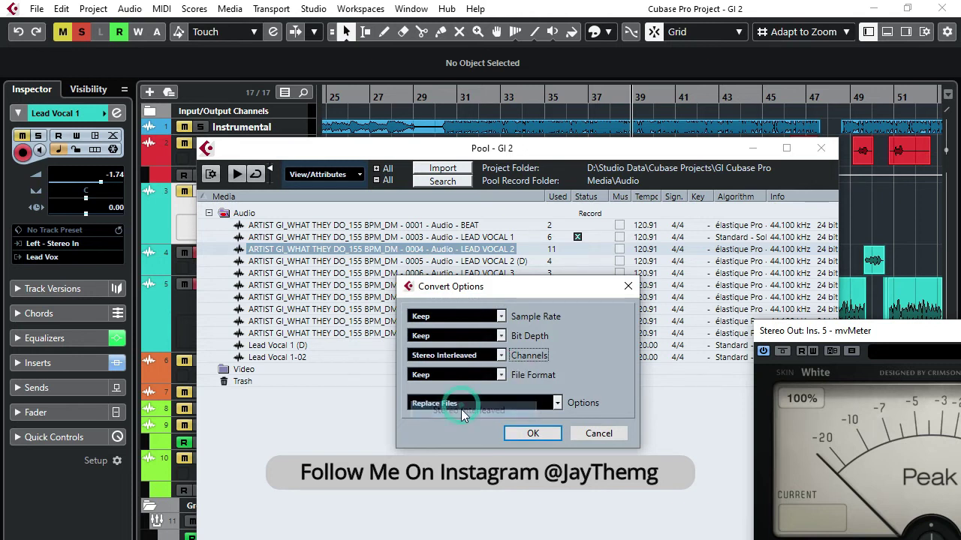
{"action": "left_click", "coordinate": [531, 433]}
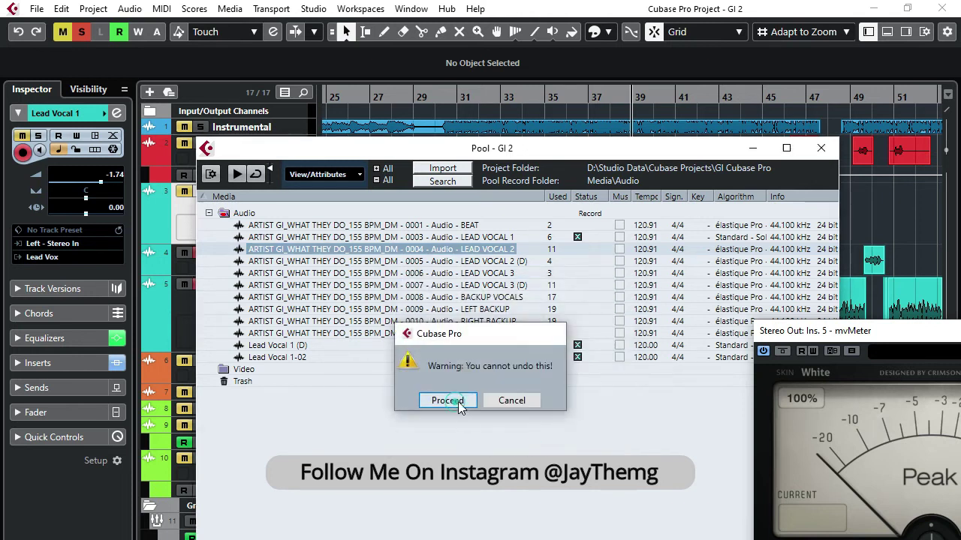
{"action": "left_click", "coordinate": [456, 403]}
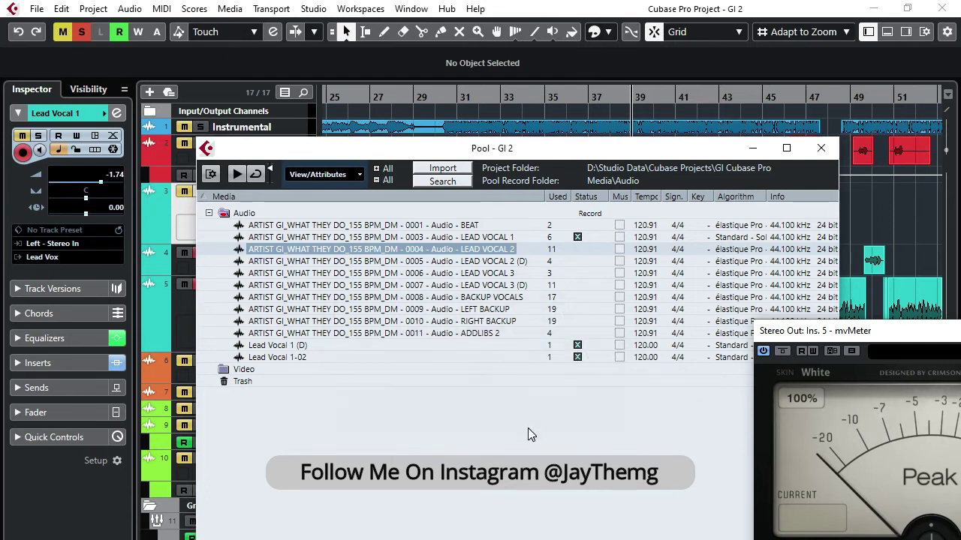
{"action": "left_click_drag", "start_coordinate": [630, 147], "coordinate": [454, 168]}
{"action": "left_click", "coordinate": [667, 167]}
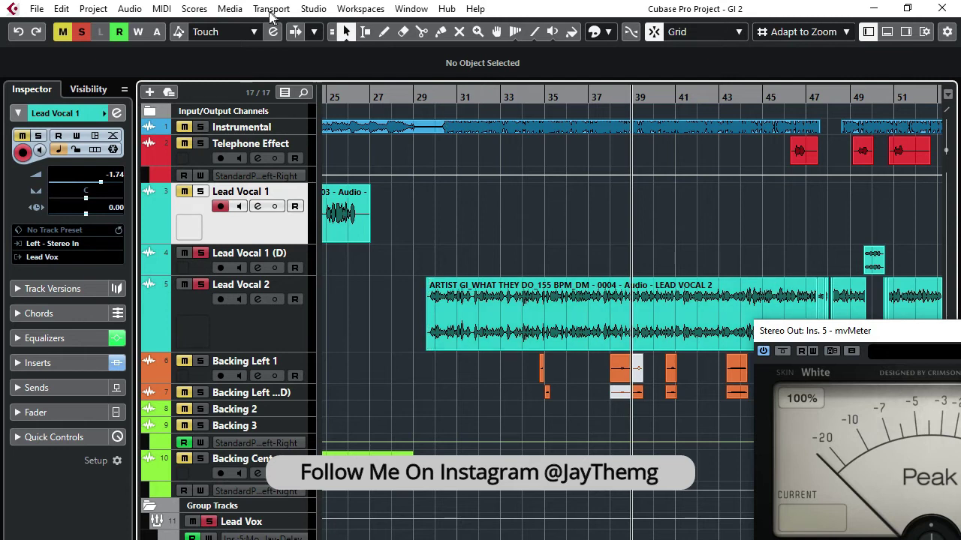
Convert LEAD VOCAL 2 back to Mono in the Pool, close it, and zoom out fully
{"action": "left_click", "coordinate": [232, 9]}
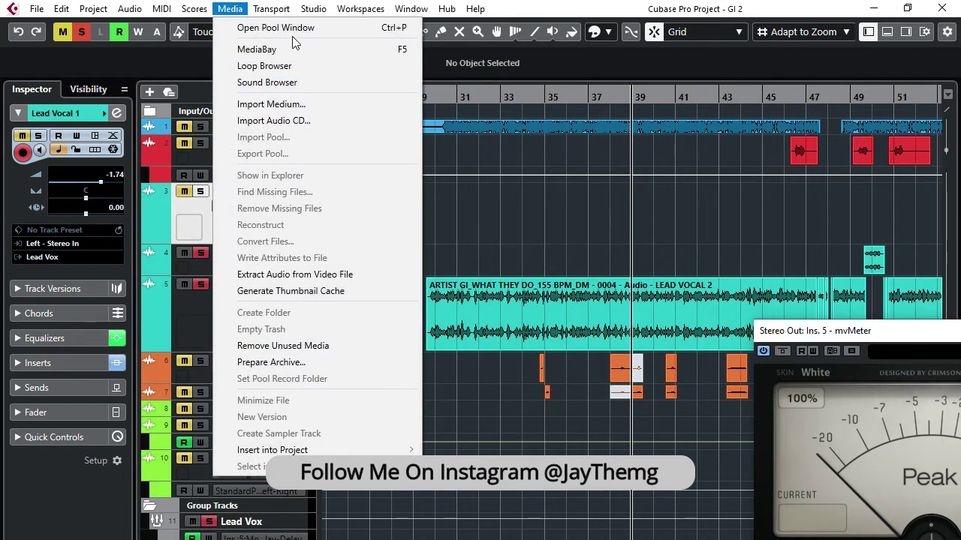
{"action": "left_click", "coordinate": [290, 30]}
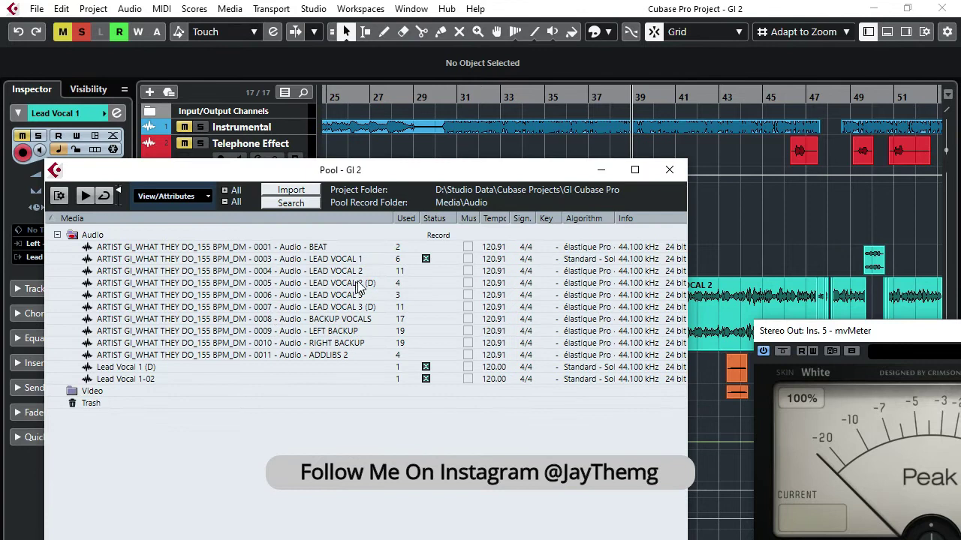
{"action": "left_click", "coordinate": [359, 272]}
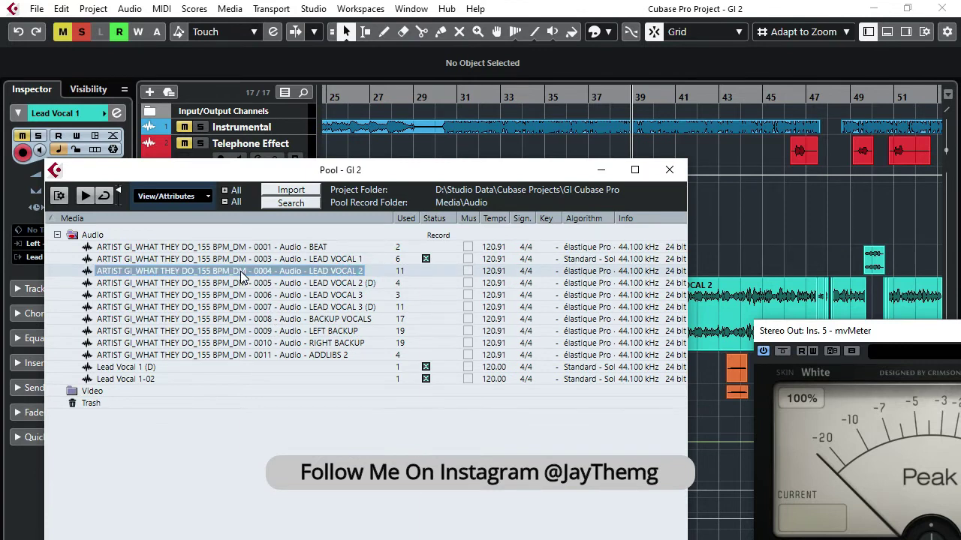
{"action": "right_click", "coordinate": [242, 272]}
{"action": "left_click", "coordinate": [312, 420]}
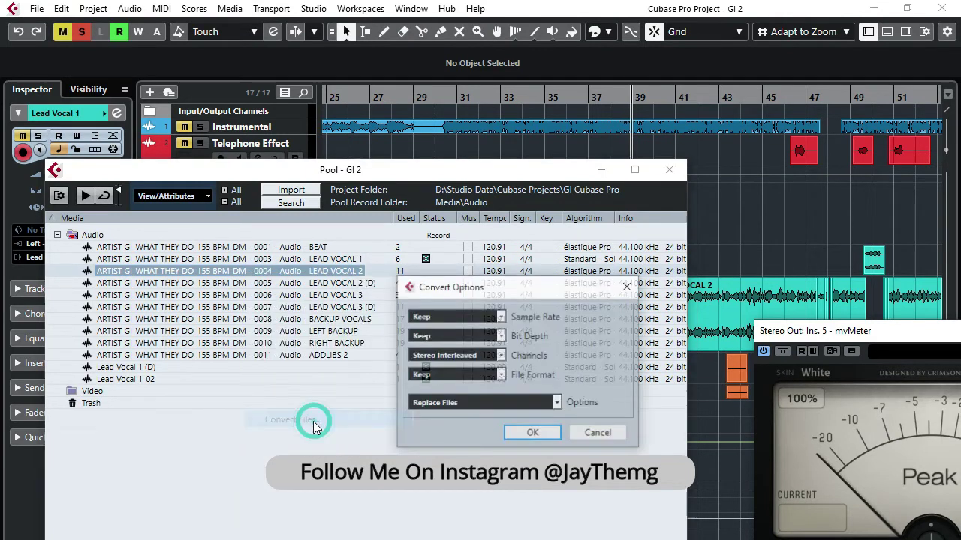
{"action": "left_click", "coordinate": [460, 358]}
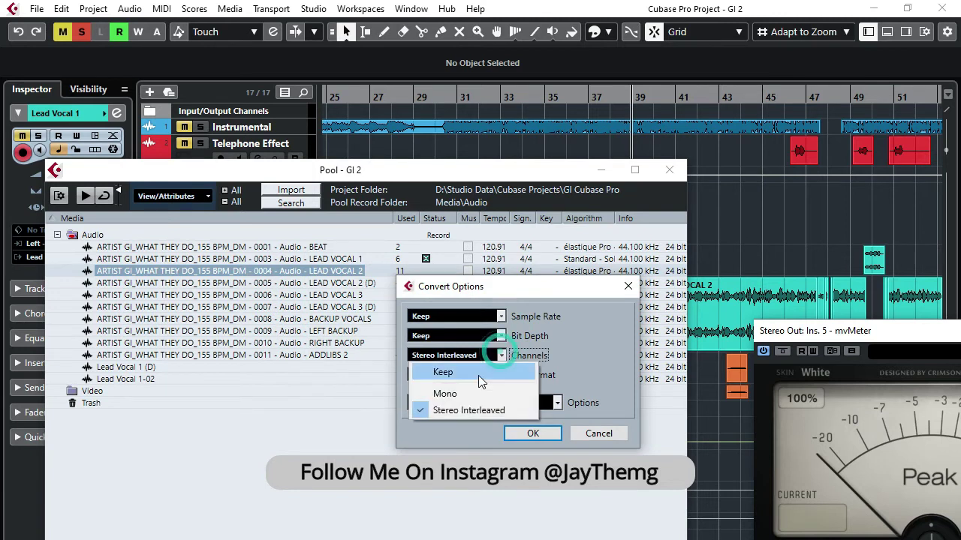
{"action": "left_click", "coordinate": [440, 393]}
{"action": "left_click", "coordinate": [524, 436]}
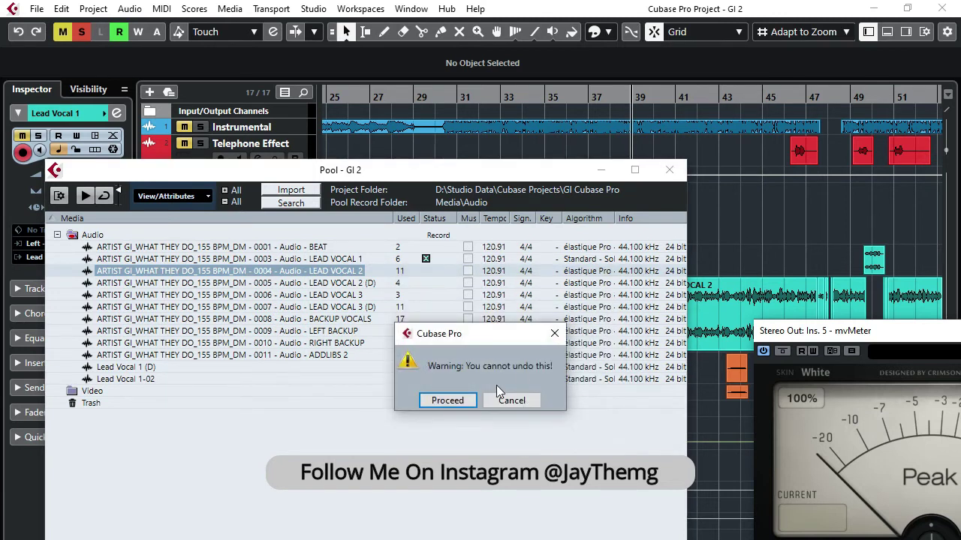
{"action": "left_click", "coordinate": [455, 403]}
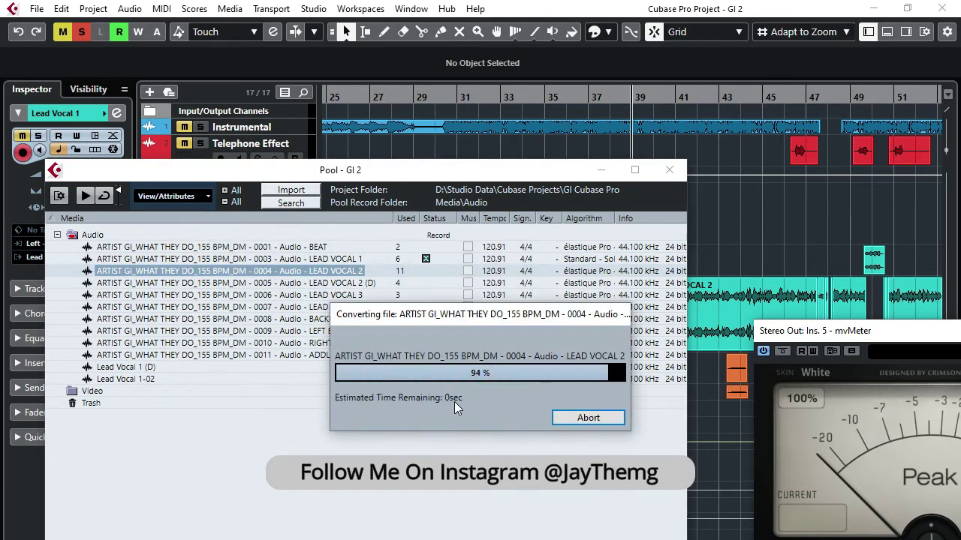
{"action": "left_click", "coordinate": [665, 172]}
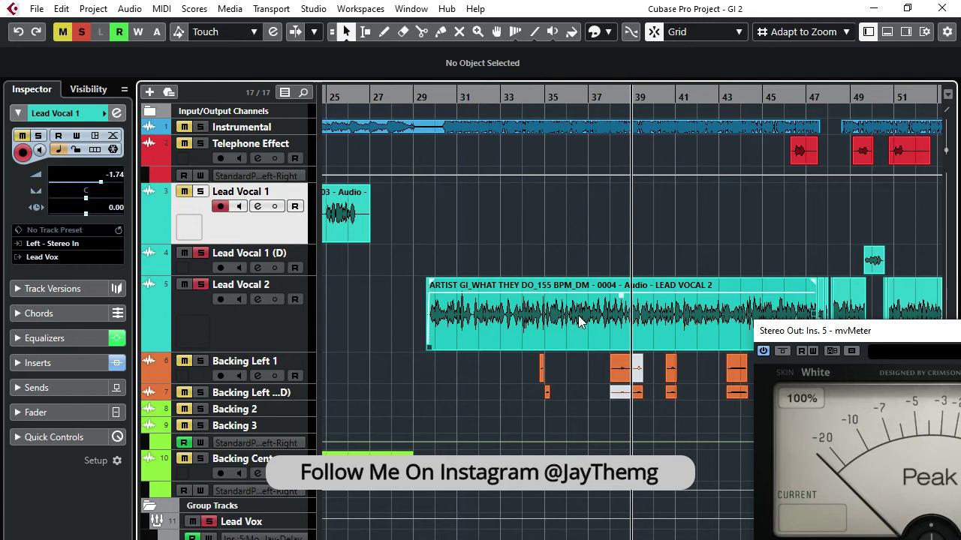
{"action": "key", "text": "shift+f"}
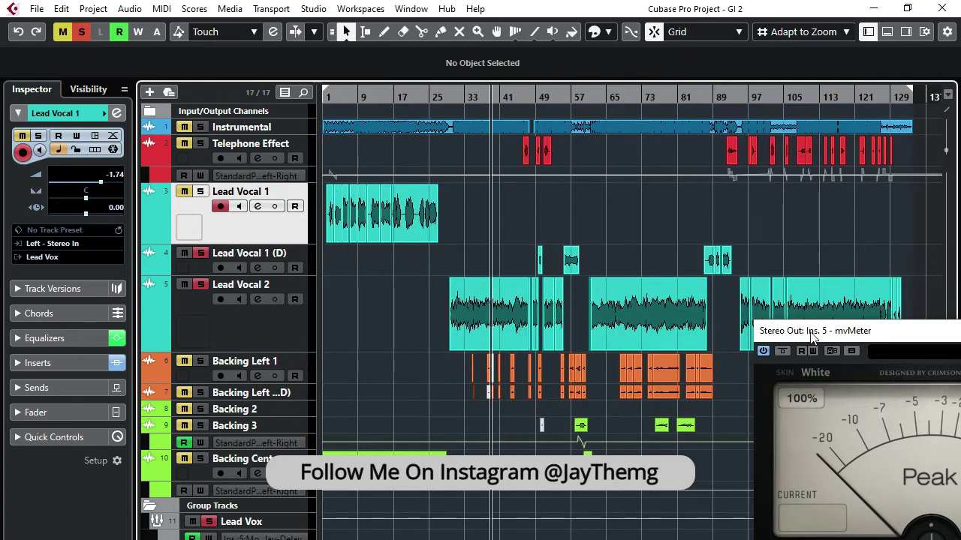
Move the meter window aside, reopen the Pool, and select every audio file from BEAT down
{"action": "left_click_drag", "start_coordinate": [811, 338], "coordinate": [827, 492]}
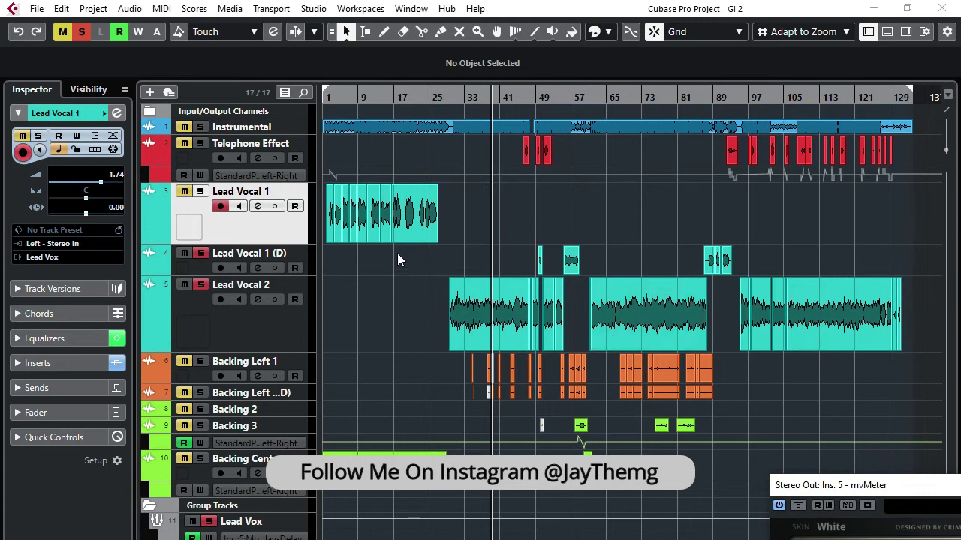
{"action": "left_click", "coordinate": [230, 9]}
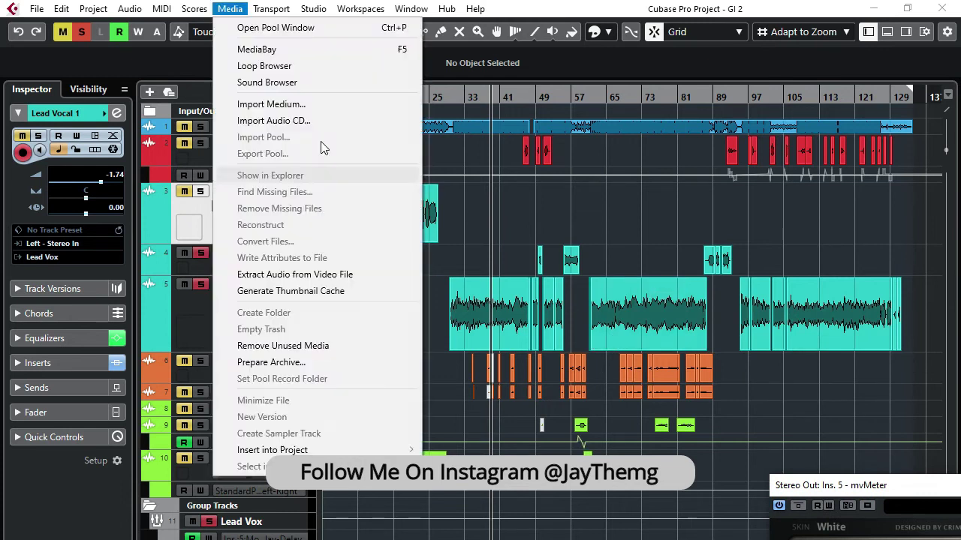
{"action": "left_click", "coordinate": [270, 28]}
{"action": "left_click", "coordinate": [166, 248]}
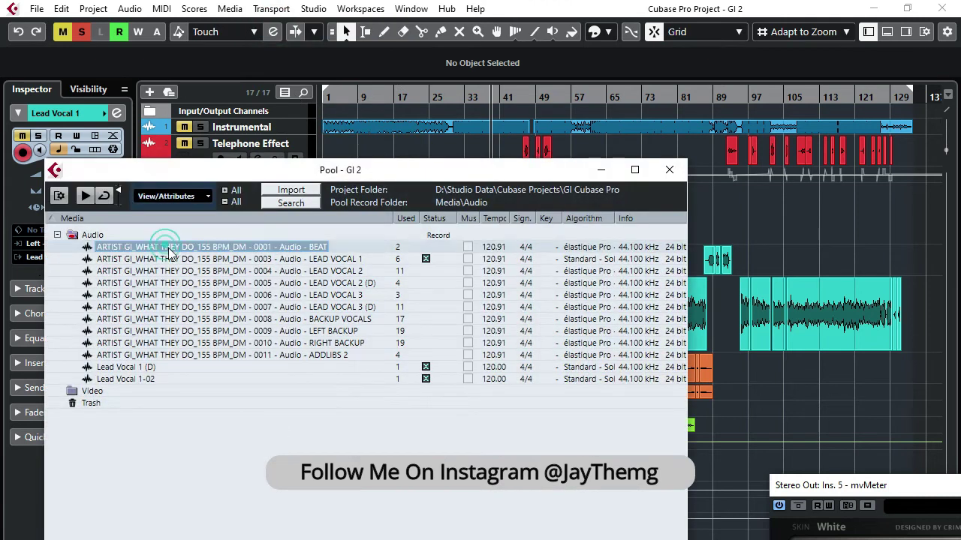
{"action": "left_click_drag", "start_coordinate": [189, 253], "coordinate": [195, 377]}
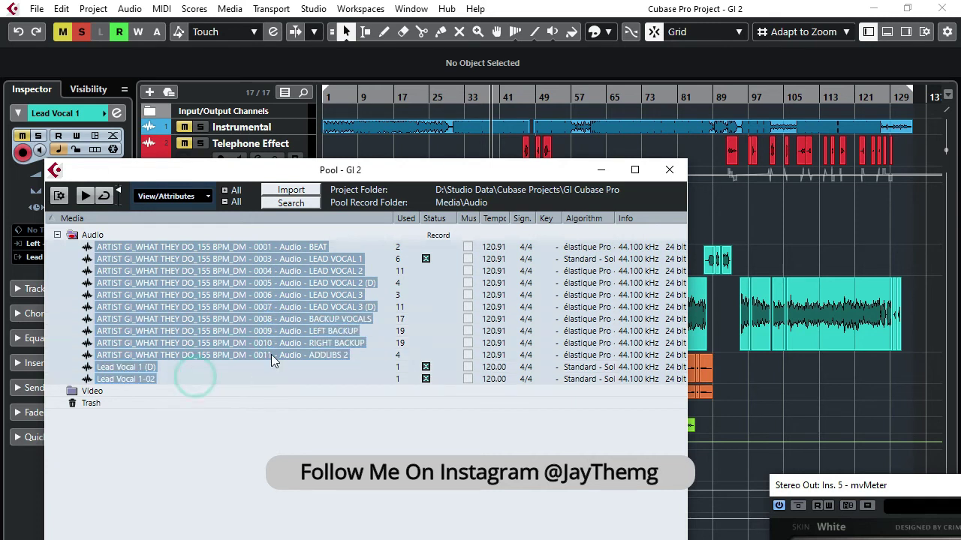
Convert all selected pool files to Stereo Interleaved in one batch, then close the Pool
{"action": "right_click", "coordinate": [233, 275]}
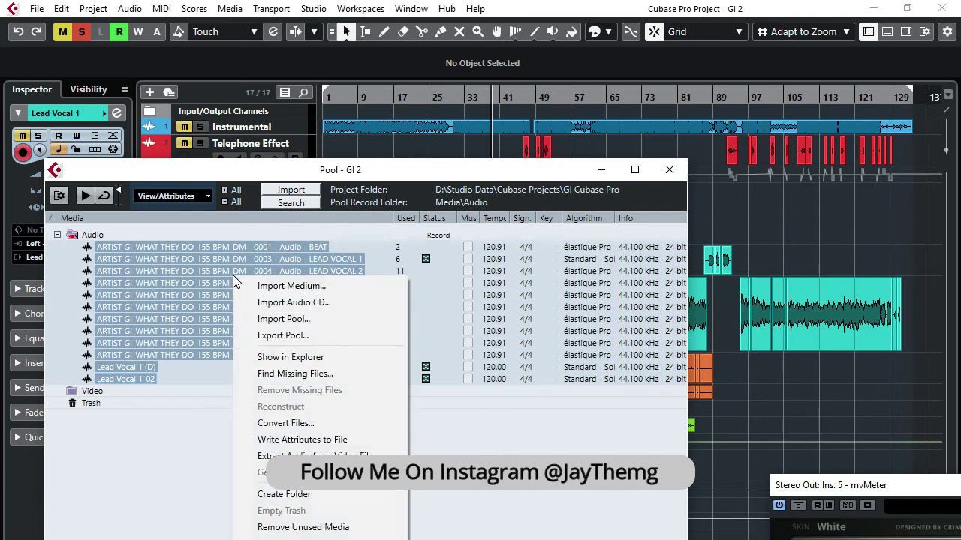
{"action": "left_click", "coordinate": [305, 424]}
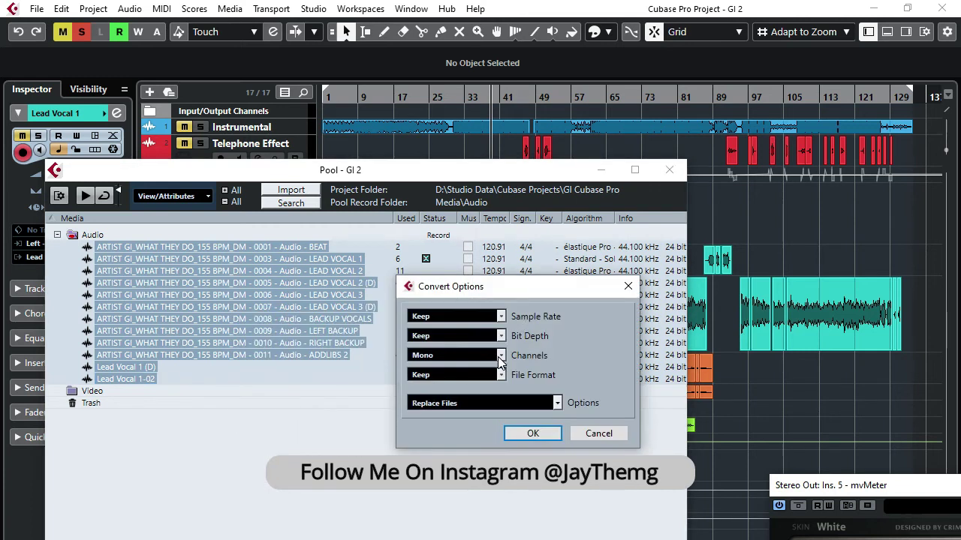
{"action": "left_click", "coordinate": [499, 356]}
{"action": "left_click", "coordinate": [448, 410]}
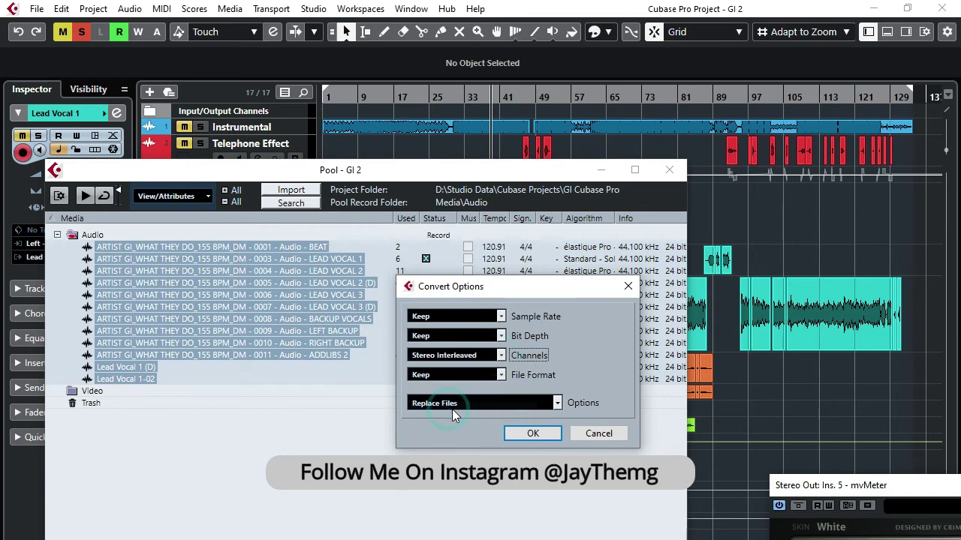
{"action": "left_click", "coordinate": [531, 436]}
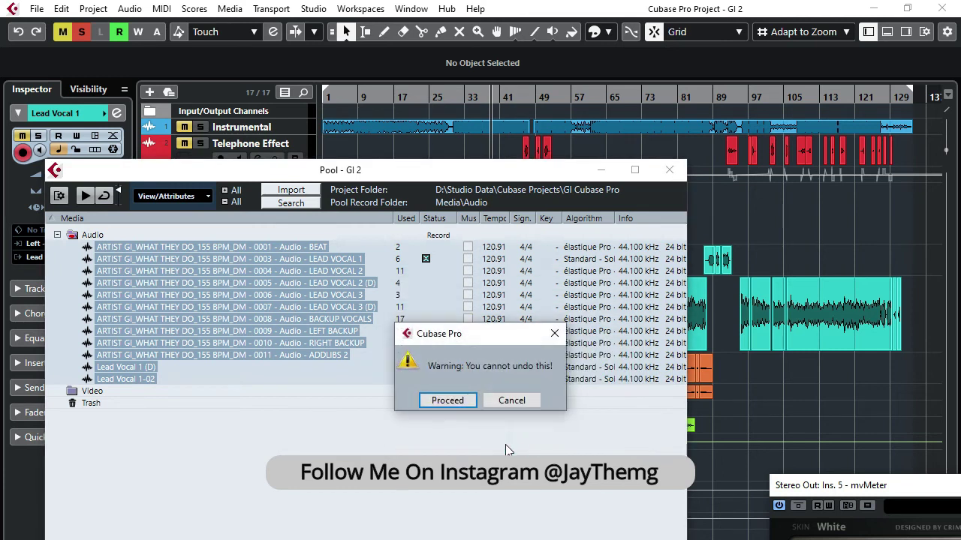
{"action": "left_click", "coordinate": [446, 400]}
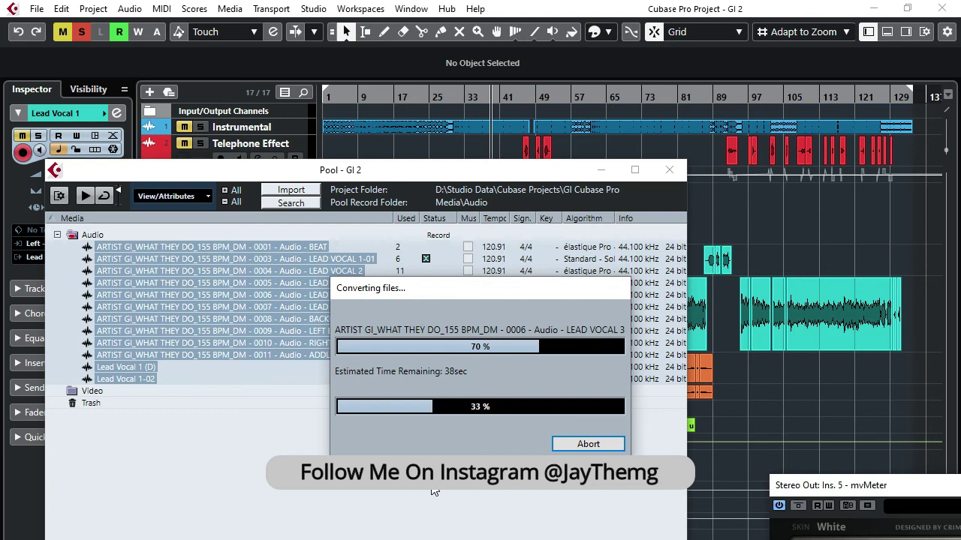
{"action": "left_click", "coordinate": [669, 169]}
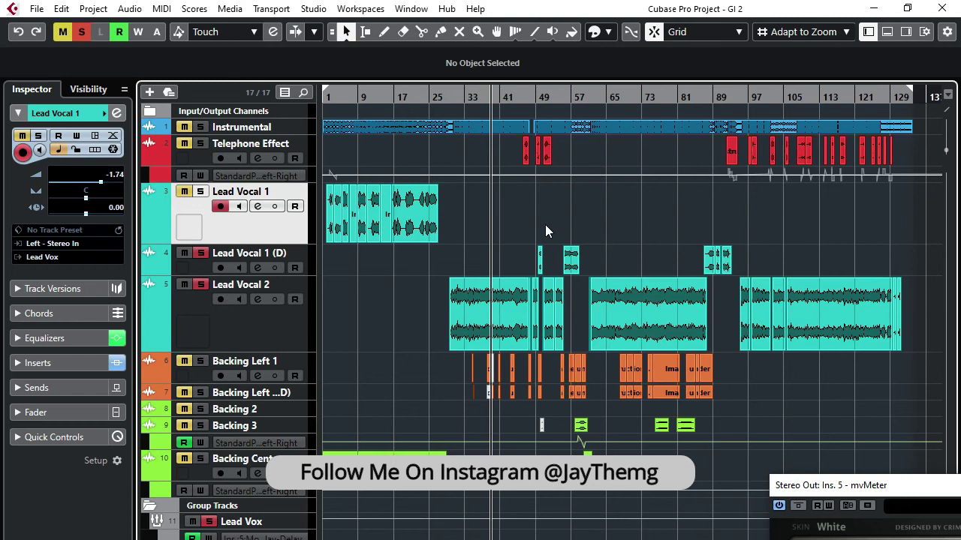
Check that the Lead Vocal 2 event now shows a redrawn two-channel waveform
{"action": "mouse_move", "coordinate": [612, 314]}
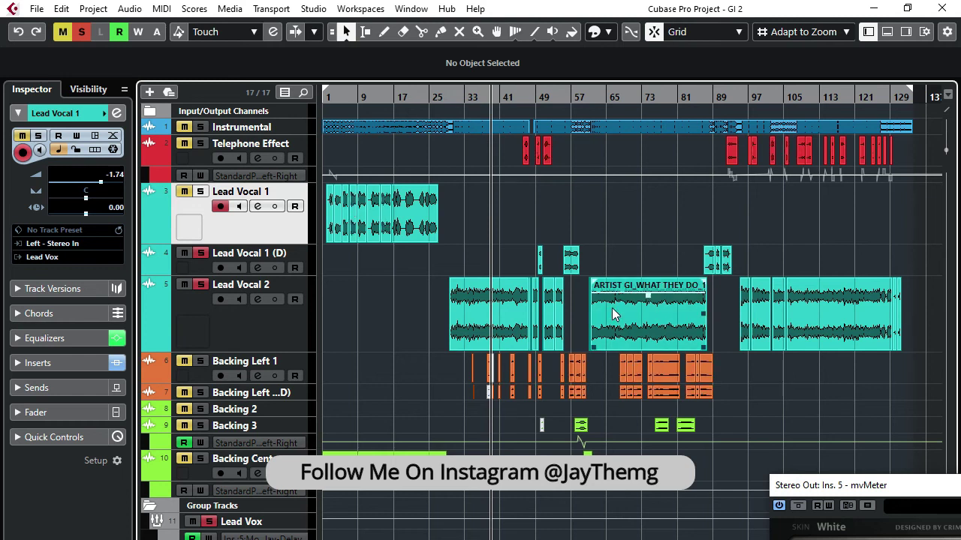